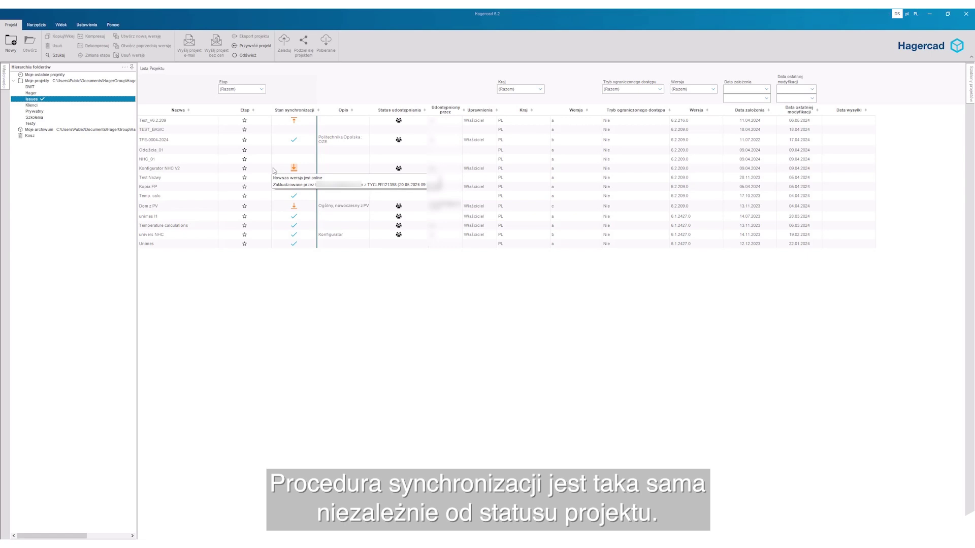
Step: Download the newer Konfigurator NHC V2 version, then list the projects in Moje projekty
click(178, 171)
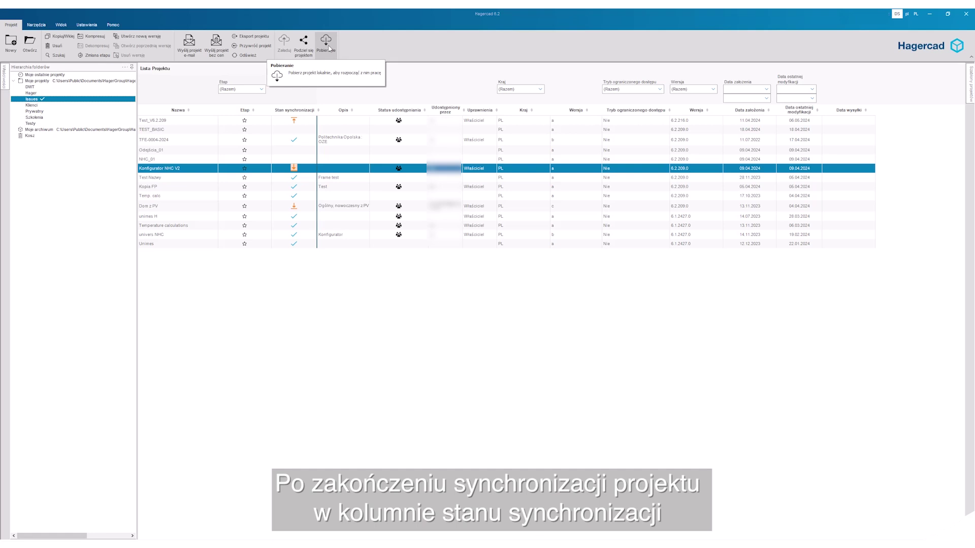
click(327, 45)
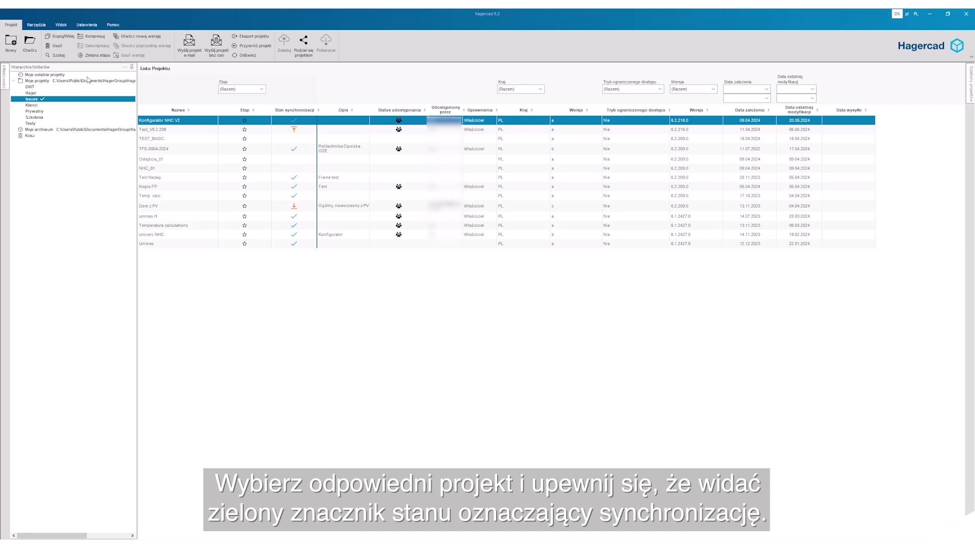
click(86, 80)
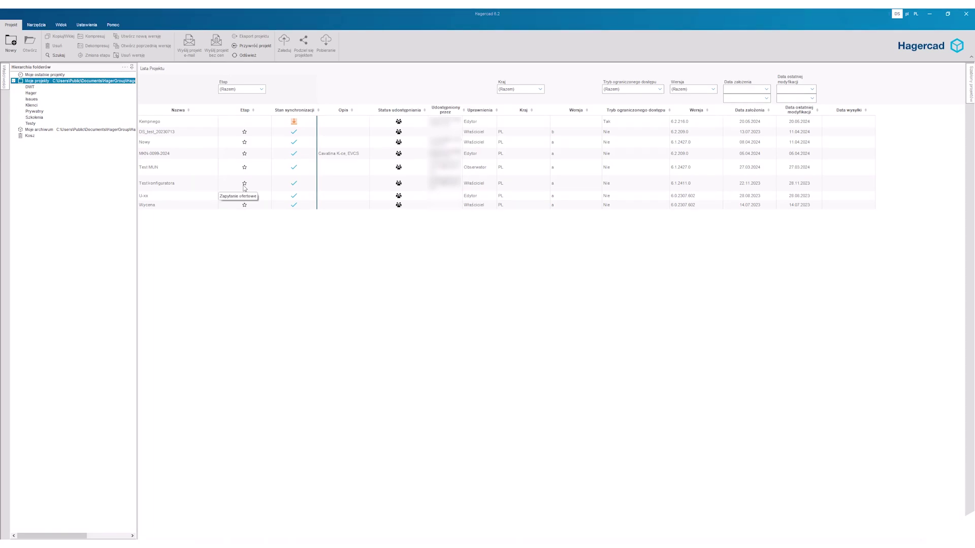
Step: Share Test konfiguratora with the Test group at Edytor permission
click(193, 183)
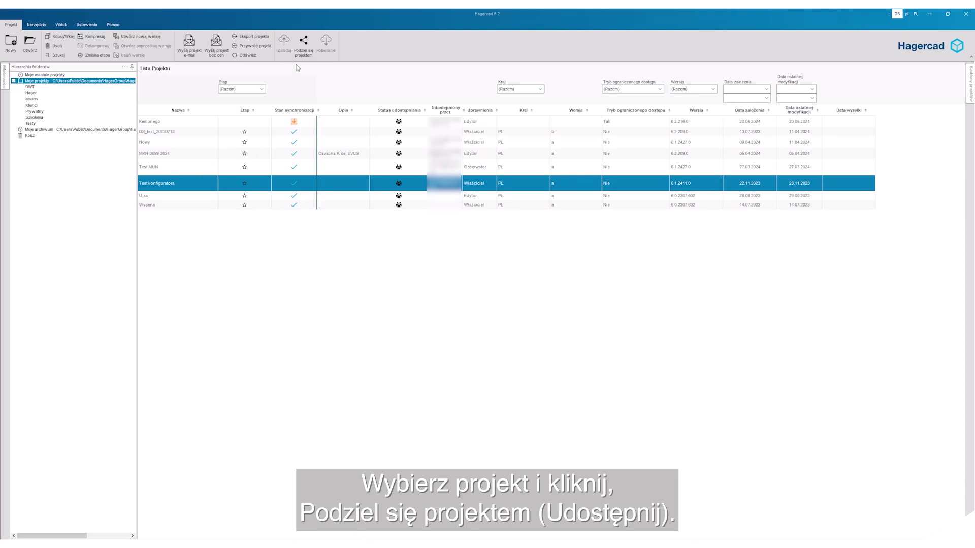
click(304, 46)
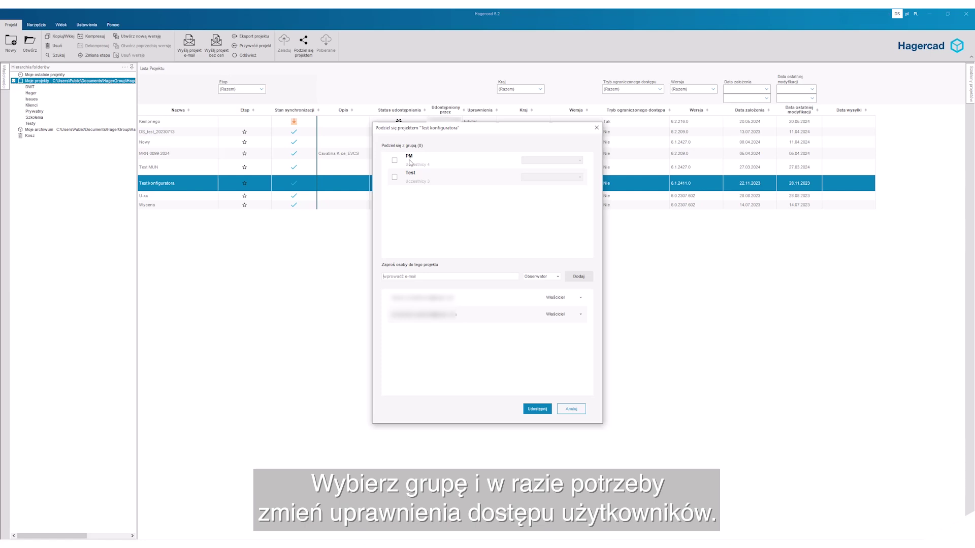
click(395, 177)
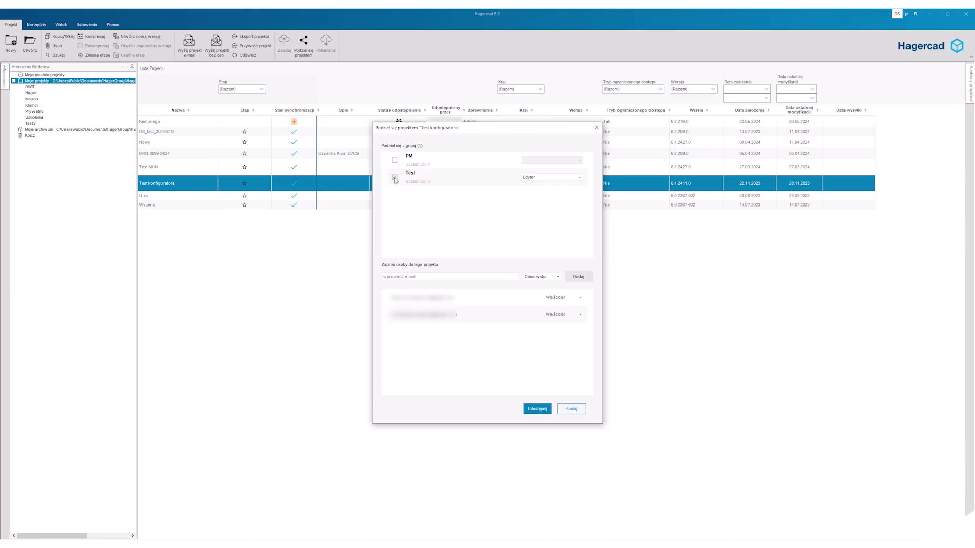
click(580, 178)
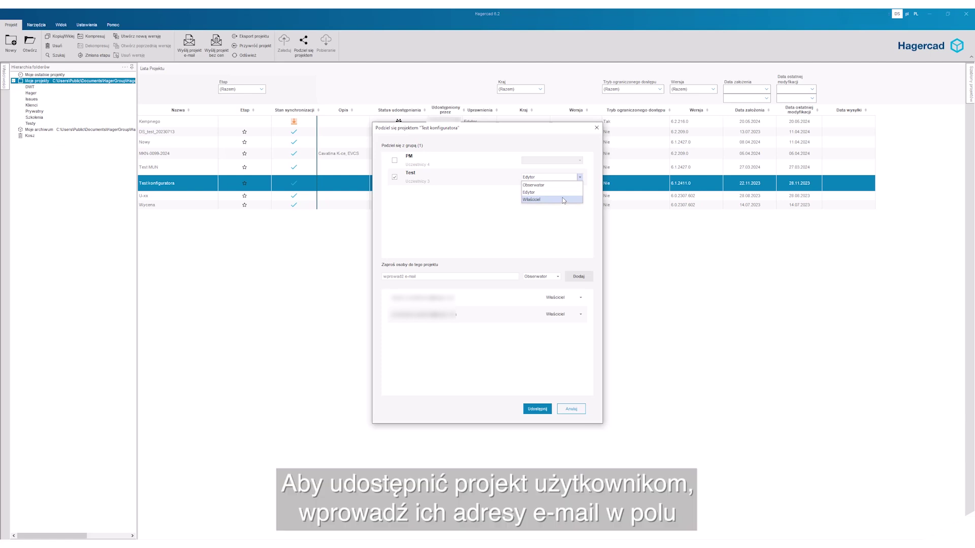
click(559, 193)
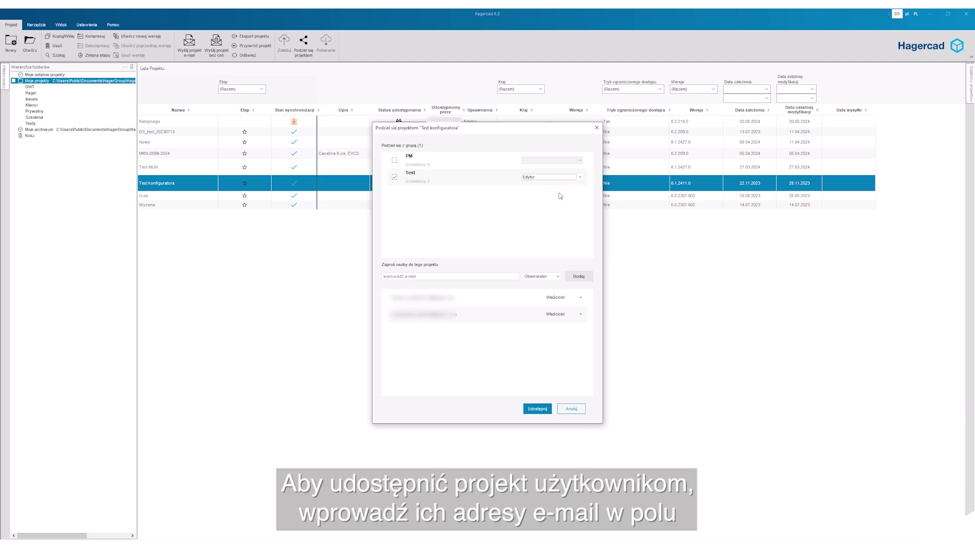
click(427, 277)
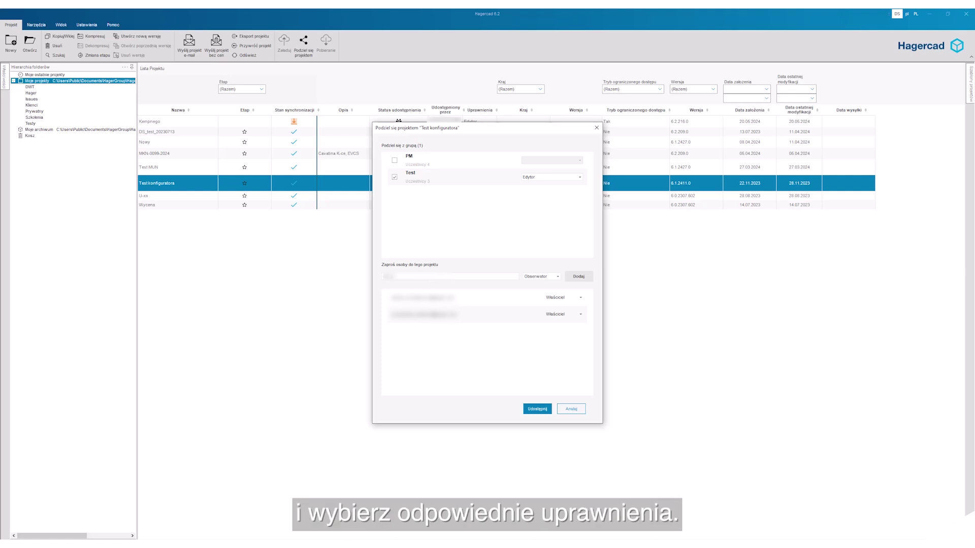
Step: Enter an invited user's e-mail, review their role options, and confirm sharing with Udostępnij
text(@hager.com)
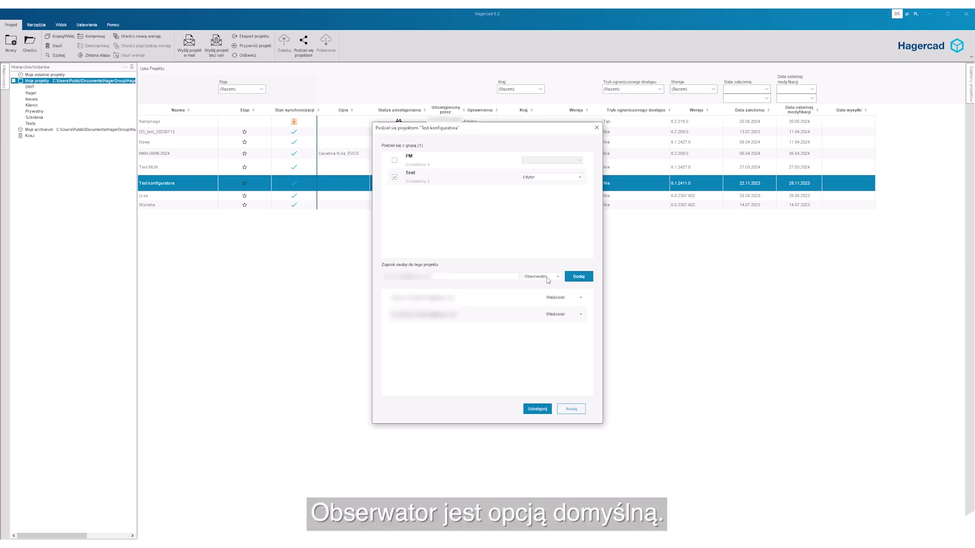
click(557, 276)
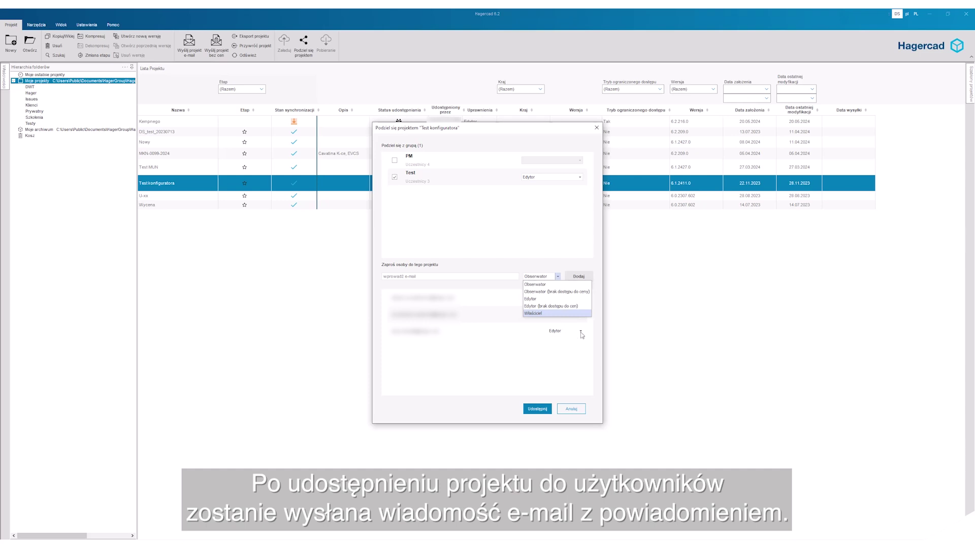
key(Escape)
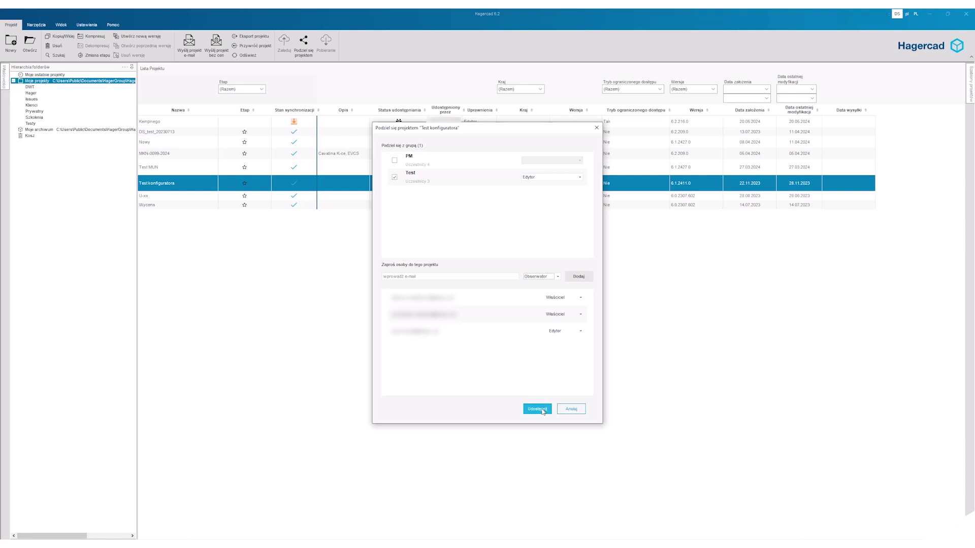
click(542, 411)
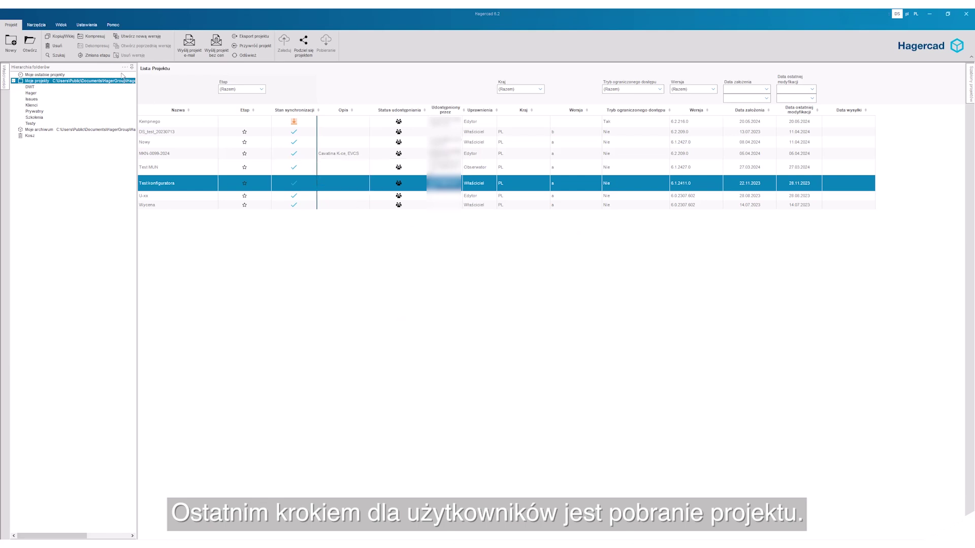
Step: In Manage groups, start a new group named Hager Test for company Hager Polo
click(37, 24)
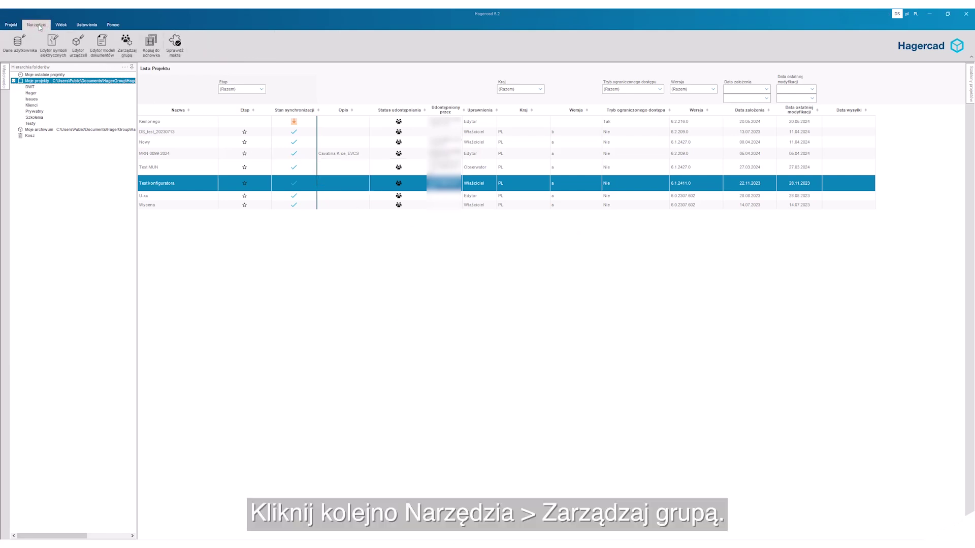
click(127, 43)
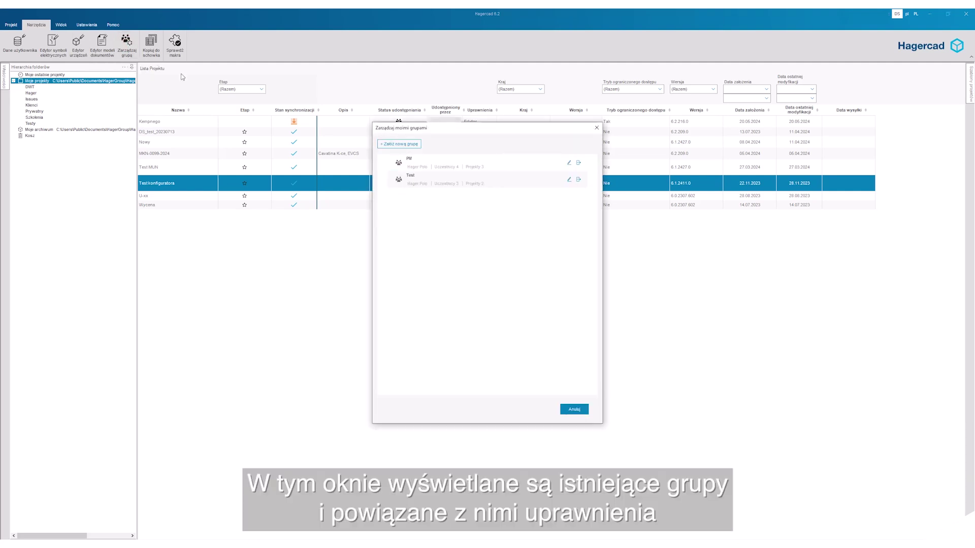
click(400, 145)
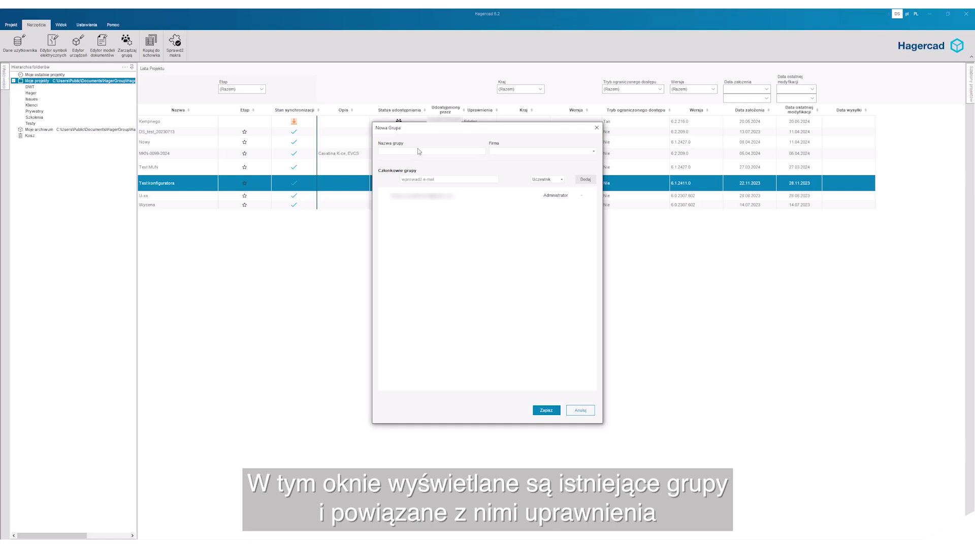
click(417, 150)
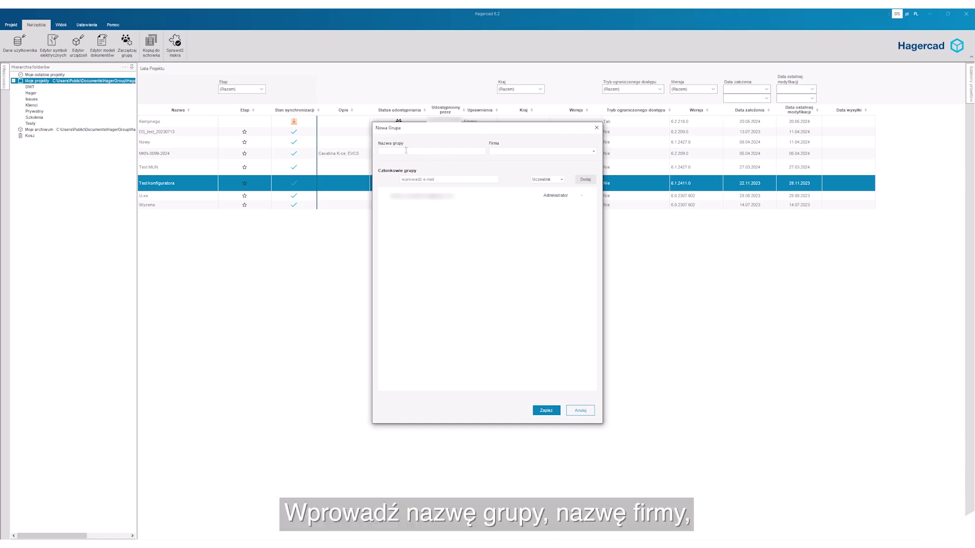
text(ager Test)
click(520, 152)
text(Hage)
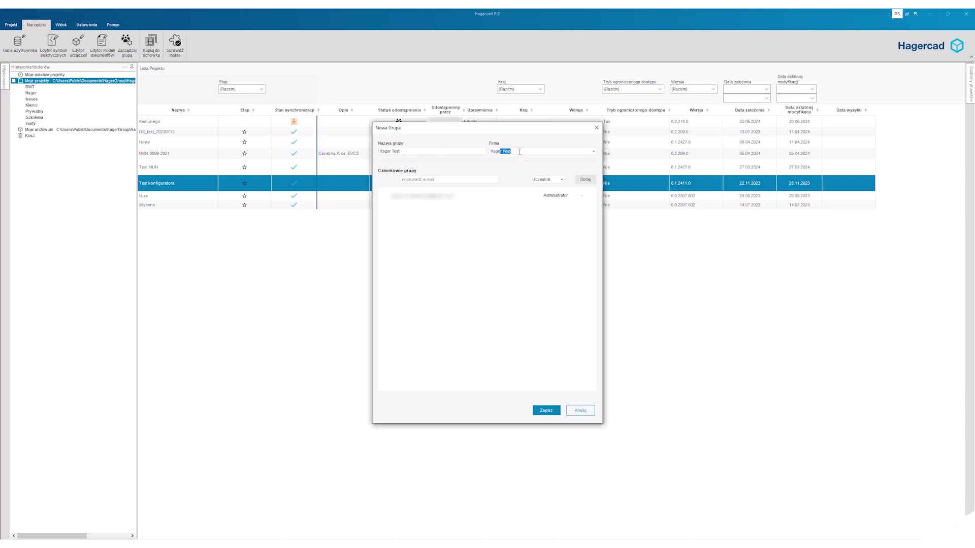
Step: Add participant e-mails to Hager Test and save the group
click(496, 180)
text(user@hager.com)
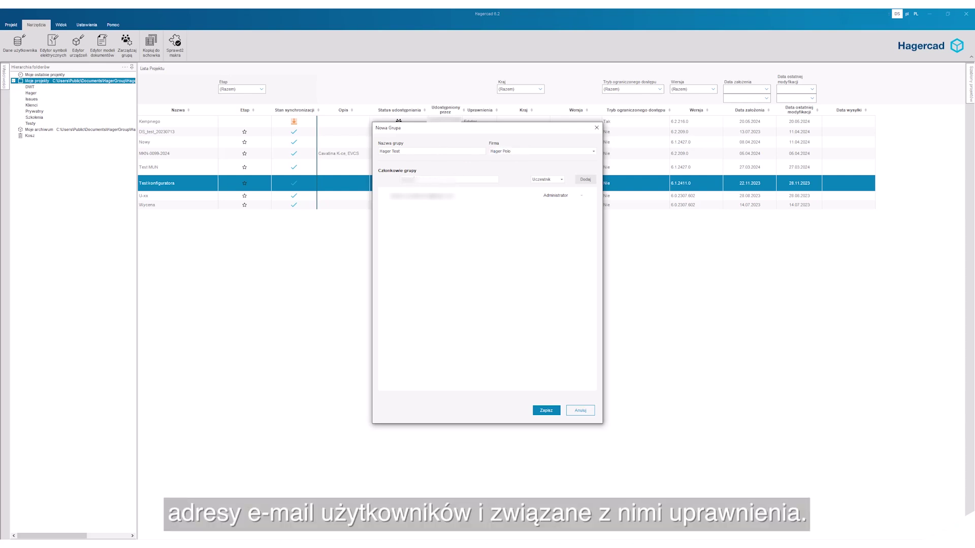
click(585, 179)
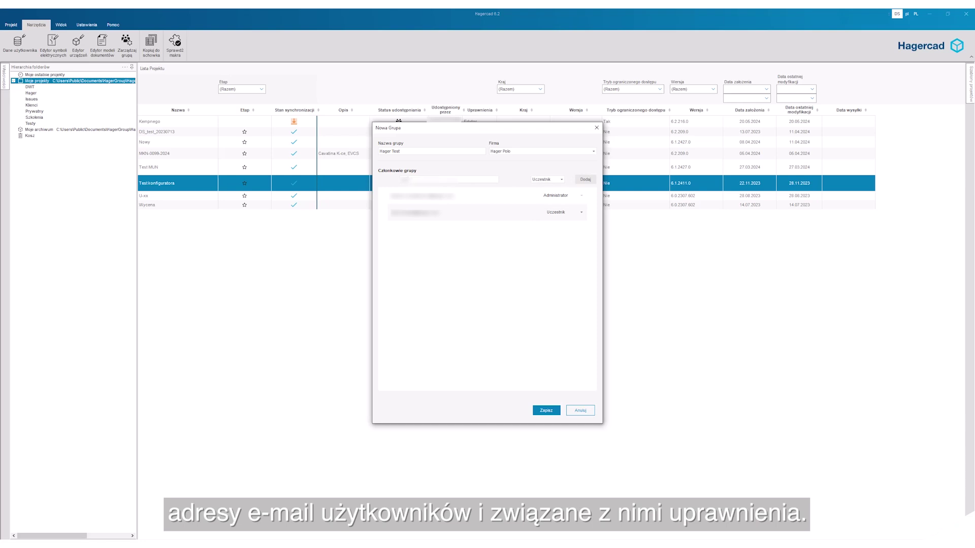
click(586, 179)
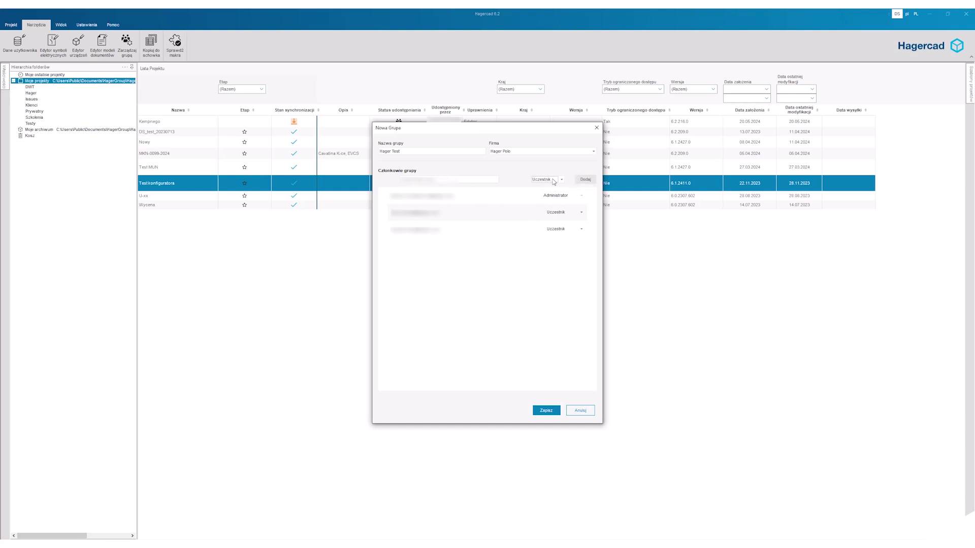
click(547, 412)
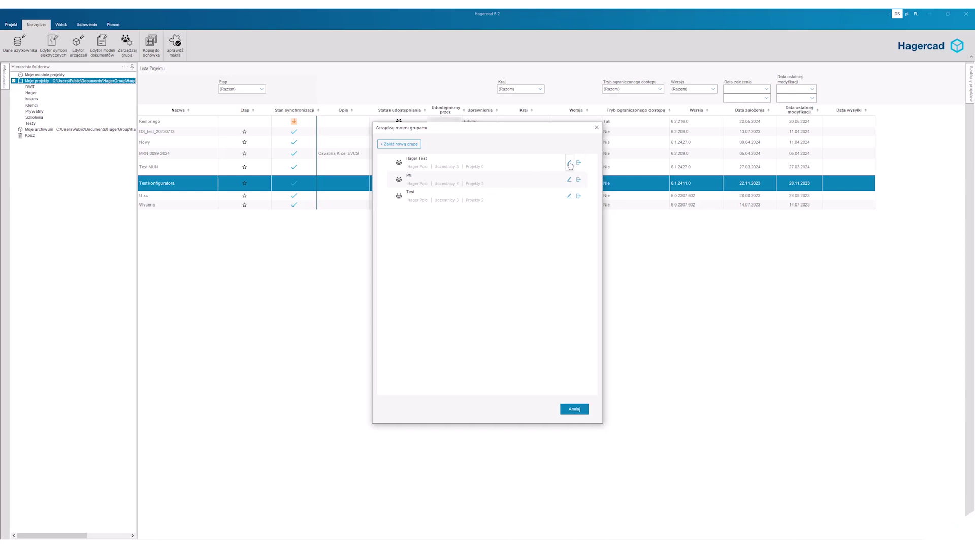
Step: Edit Hager Test, remove the second participant with Cofnij, and save
click(569, 163)
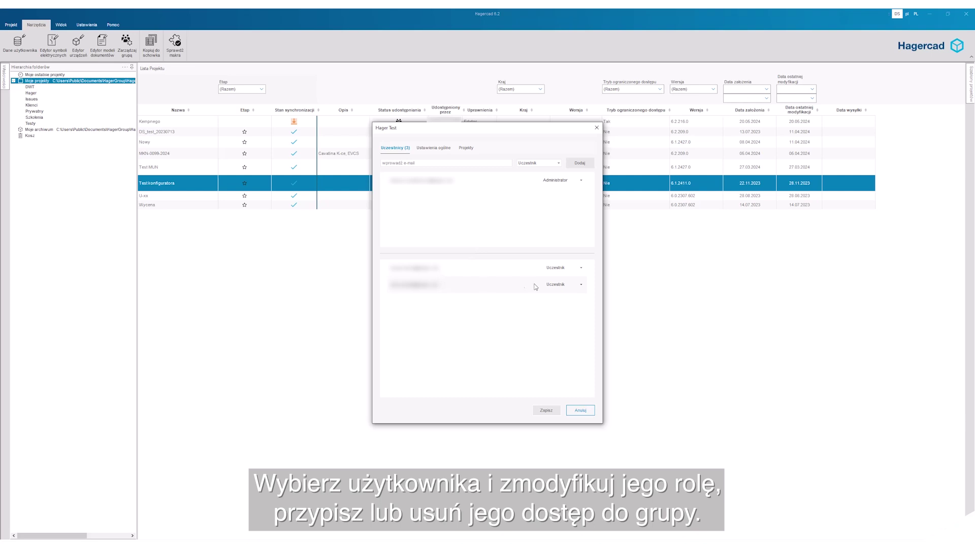
click(581, 269)
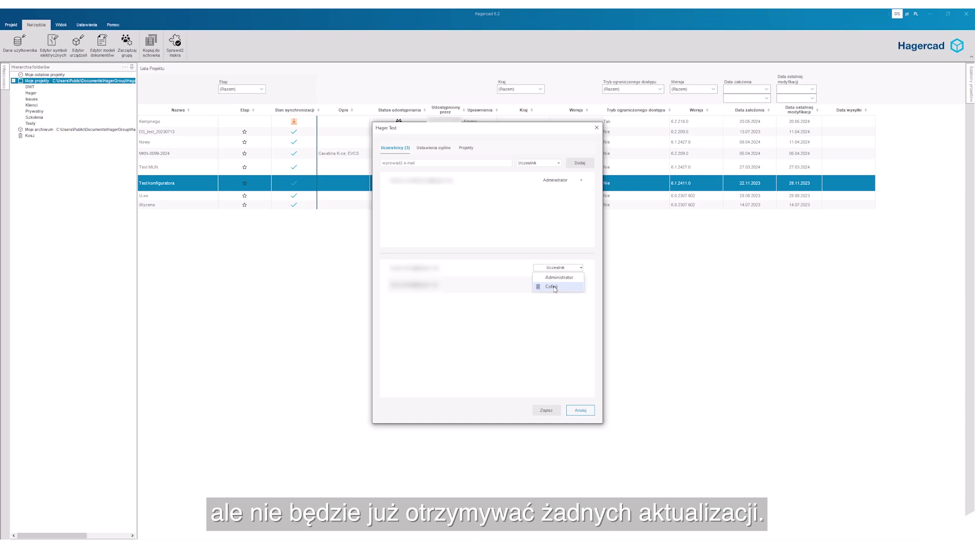
click(552, 287)
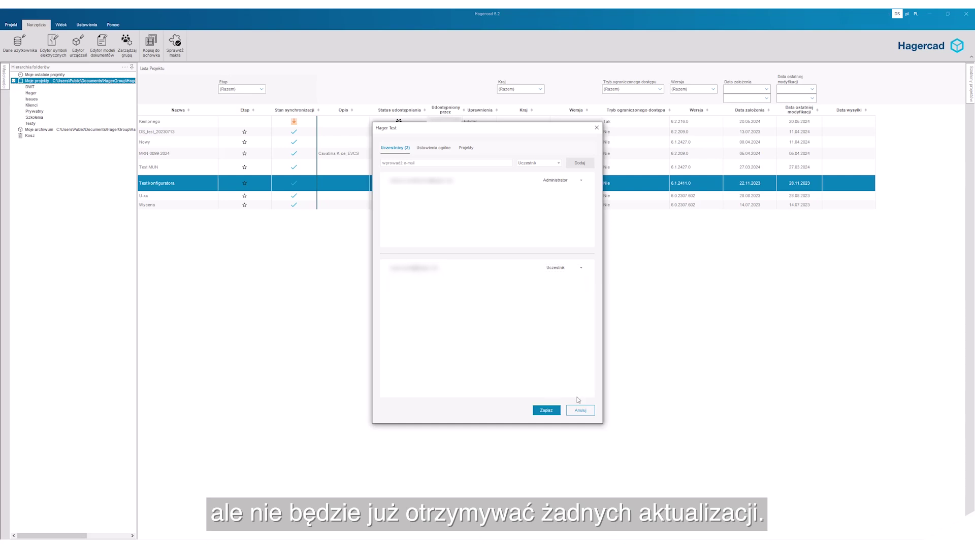
click(552, 413)
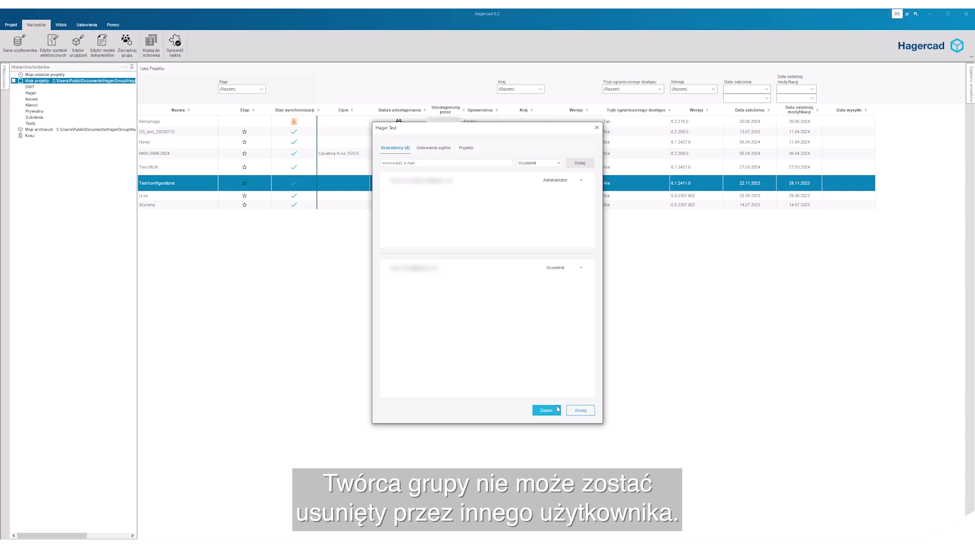
click(558, 410)
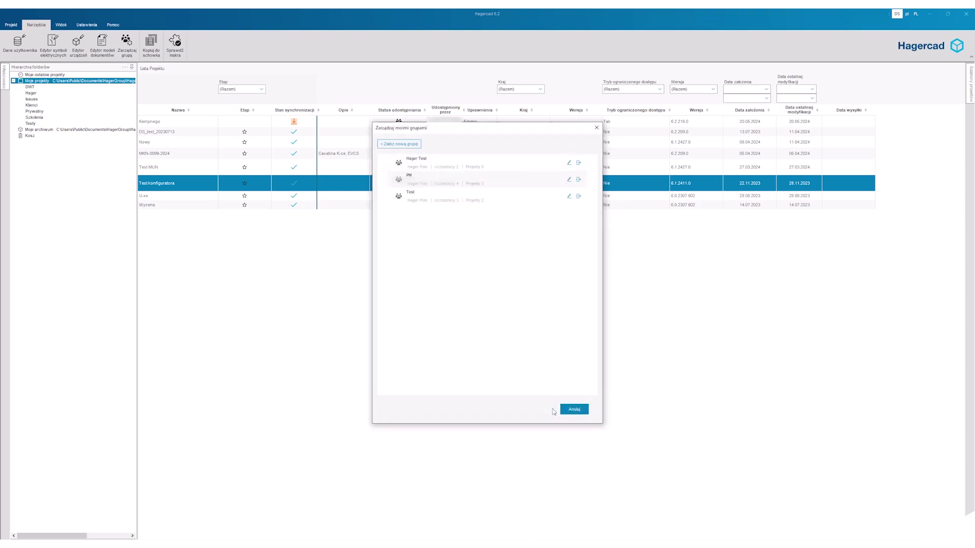
Step: Try leaving Hager Test, go back from the administrator-required warning, and reopen its settings
click(579, 163)
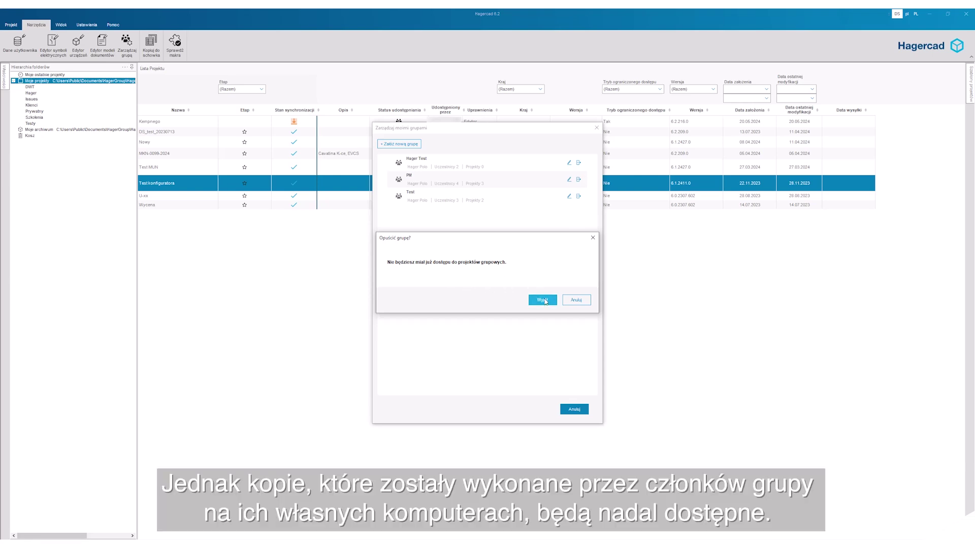
click(543, 300)
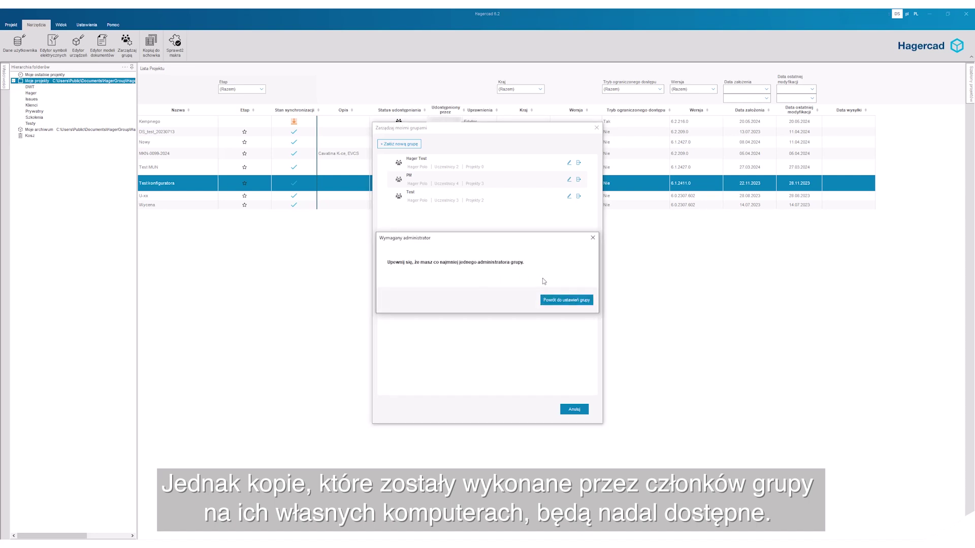
click(565, 300)
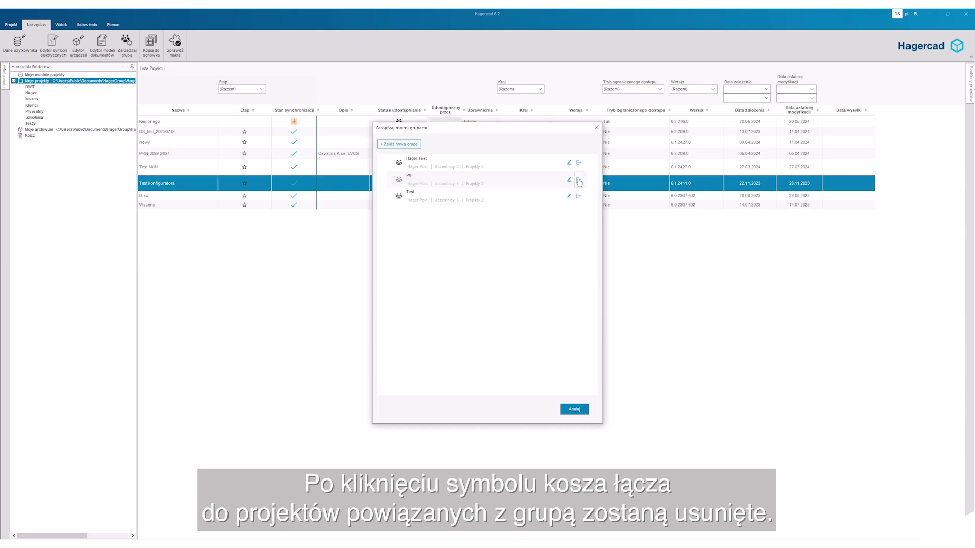
click(568, 164)
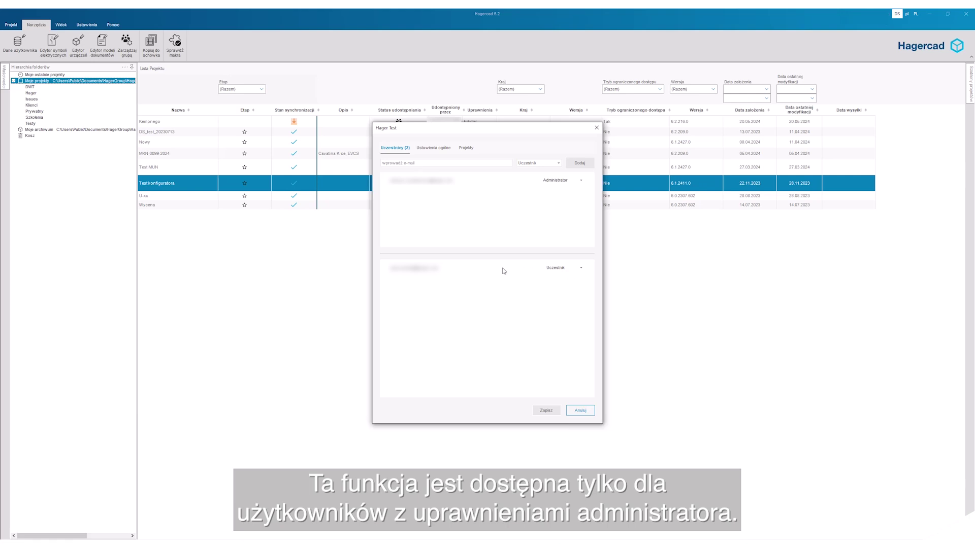
Step: Make the remaining participant an Administrator of Hager Test and save
click(496, 269)
click(581, 270)
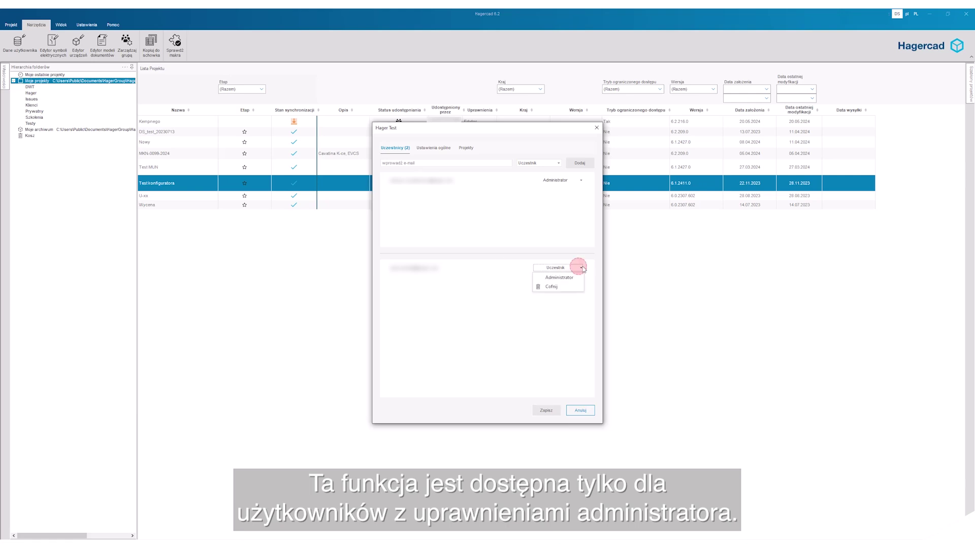
click(566, 278)
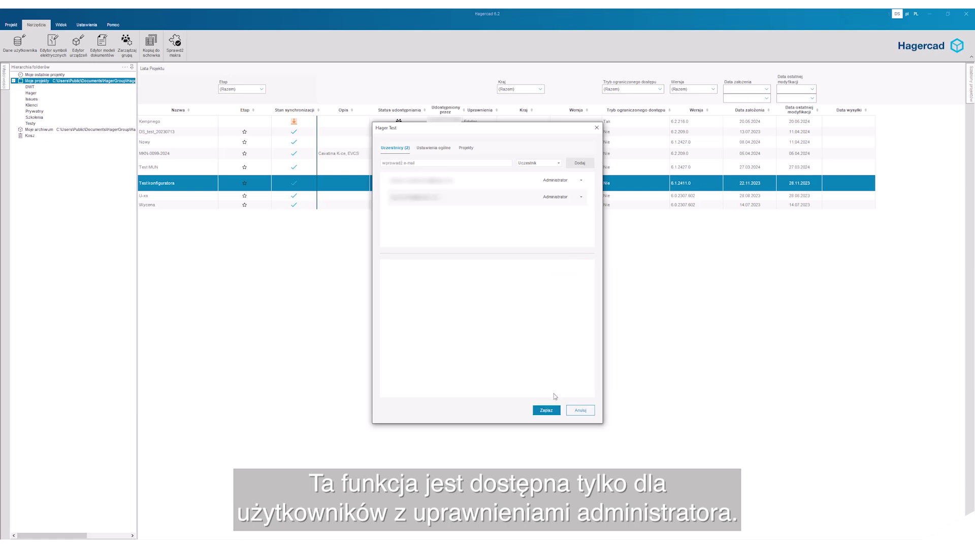
click(551, 411)
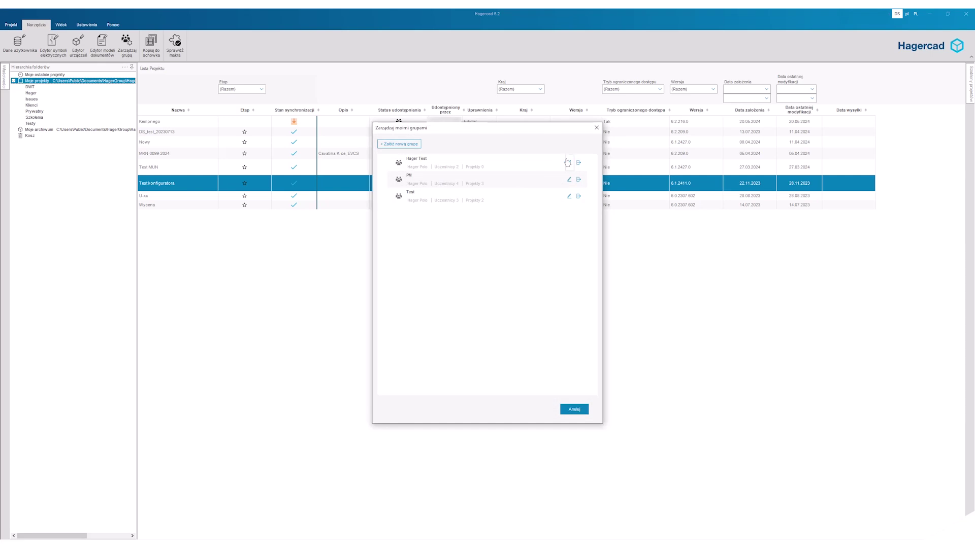
Step: Leave the Hager Test group and close group management
click(579, 164)
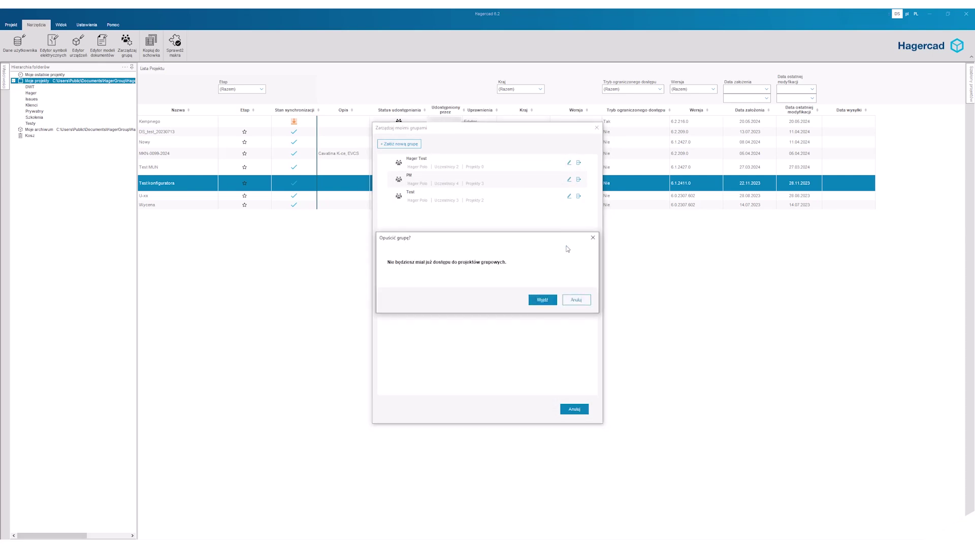
click(540, 299)
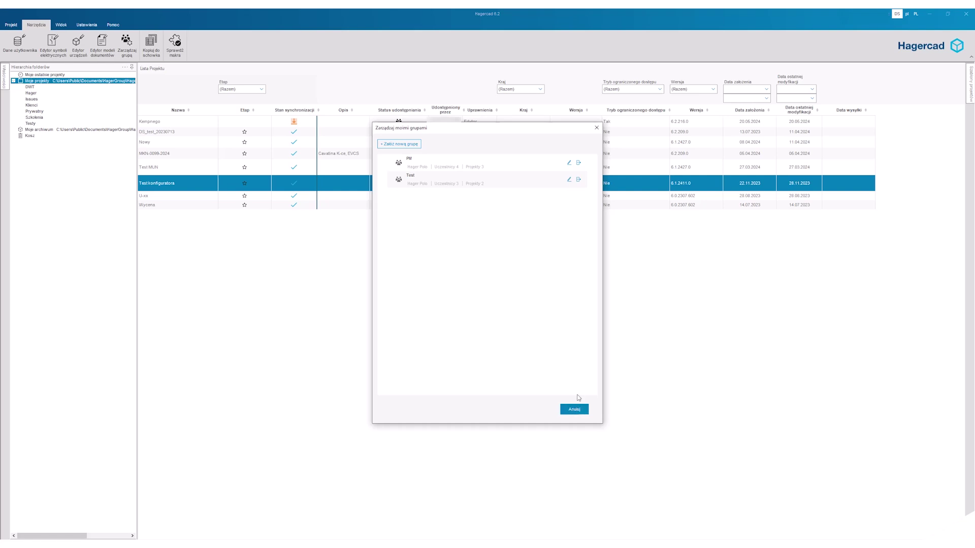
click(597, 128)
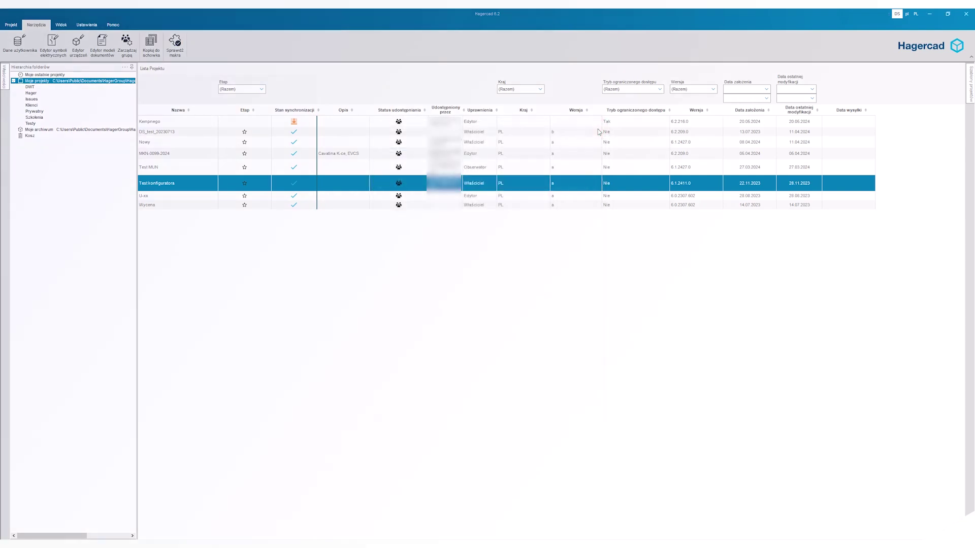